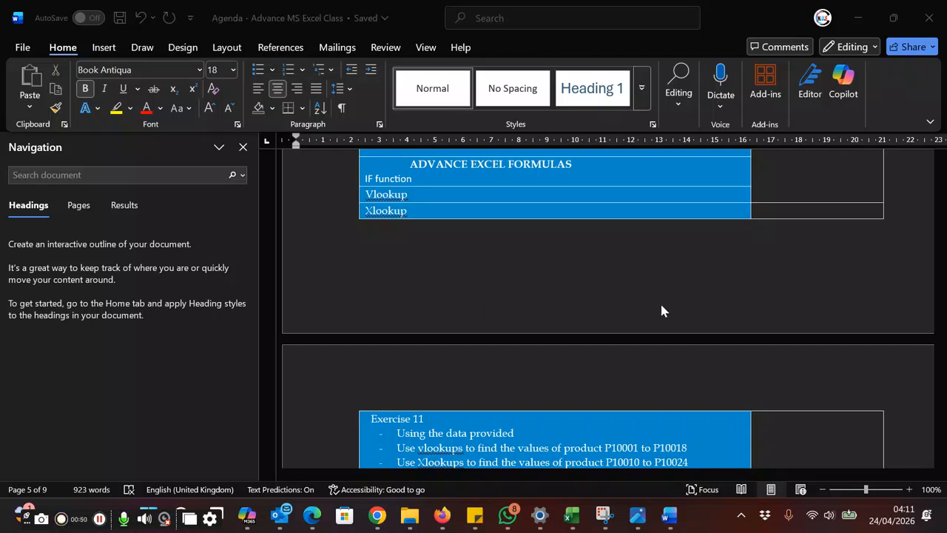
# Step: Switch to the Exercise 11 VLOOKUP workbook in Excel
pyautogui.moveTo(571, 516)
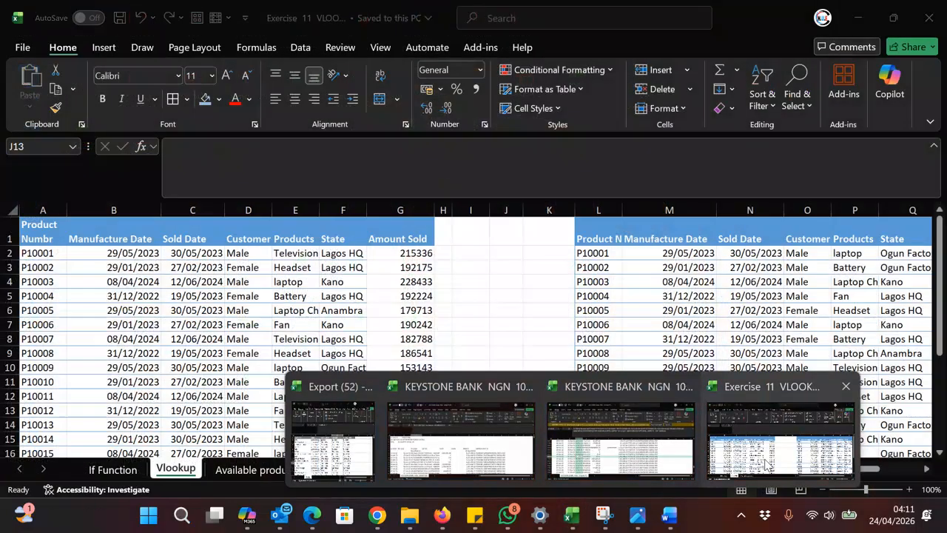
pyautogui.click(770, 462)
pyautogui.click(648, 327)
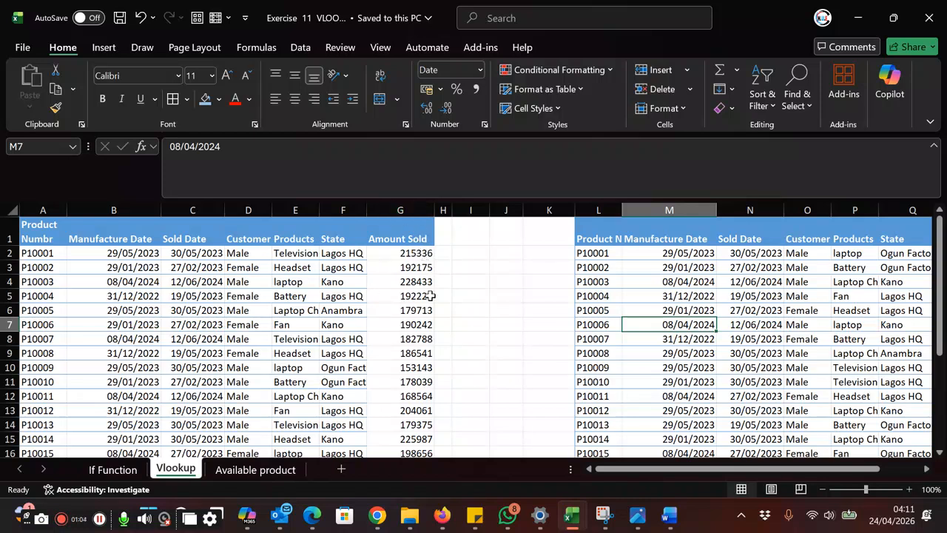
# Step: In R2 under the second table's Amount Sold heading, start a VLOOKUP formula with lookup value A2 and table array A2:G25
pyautogui.moveTo(717, 471); pyautogui.dragTo(755, 478)
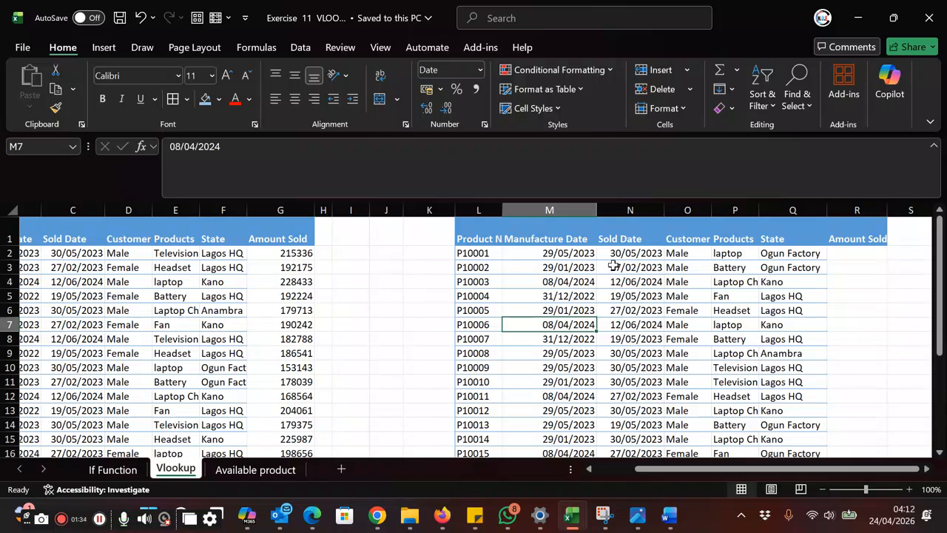
pyautogui.click(858, 253)
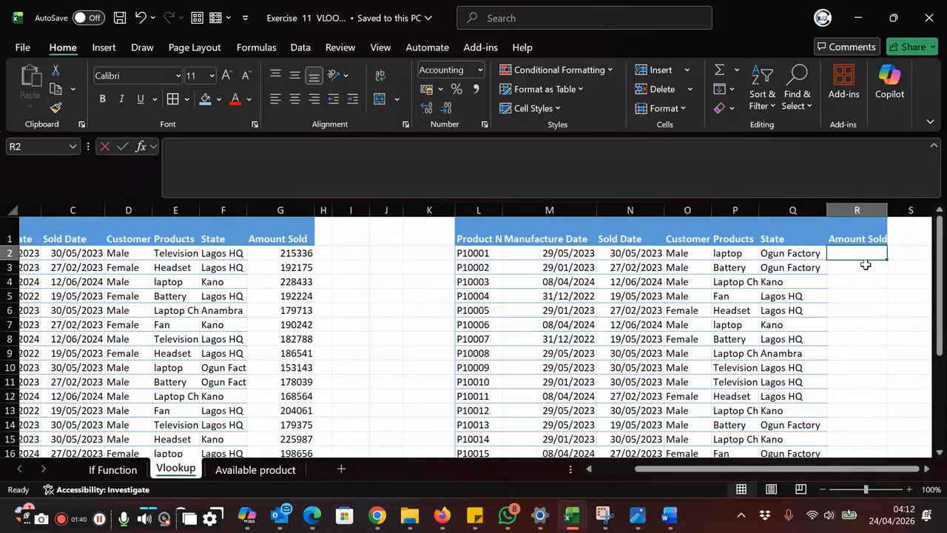
pyautogui.write('=vlook')
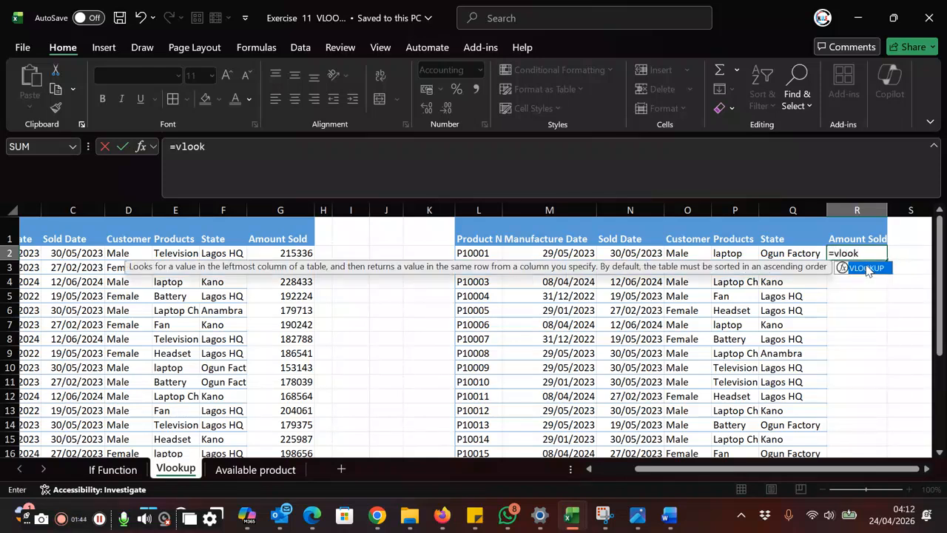
pyautogui.doubleClick(867, 268)
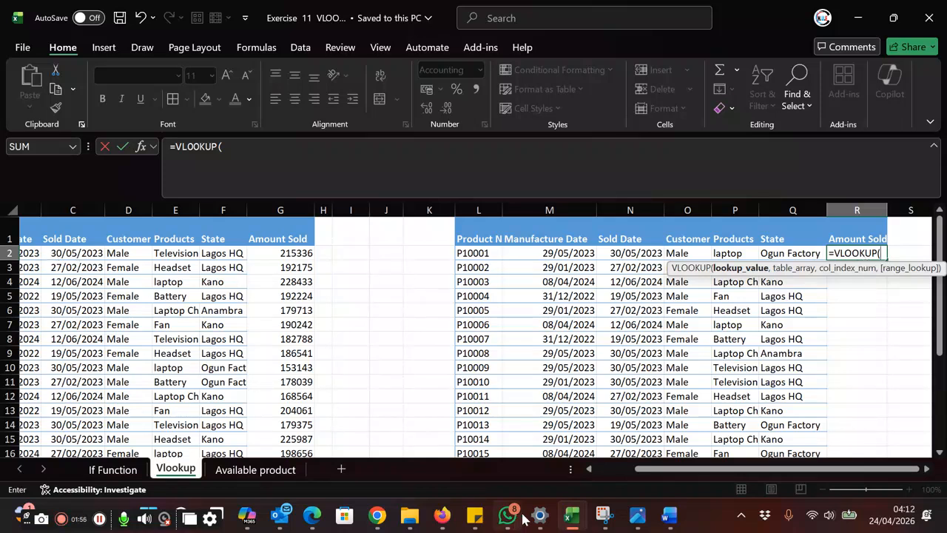
pyautogui.moveTo(634, 469); pyautogui.dragTo(584, 466)
pyautogui.click(41, 253)
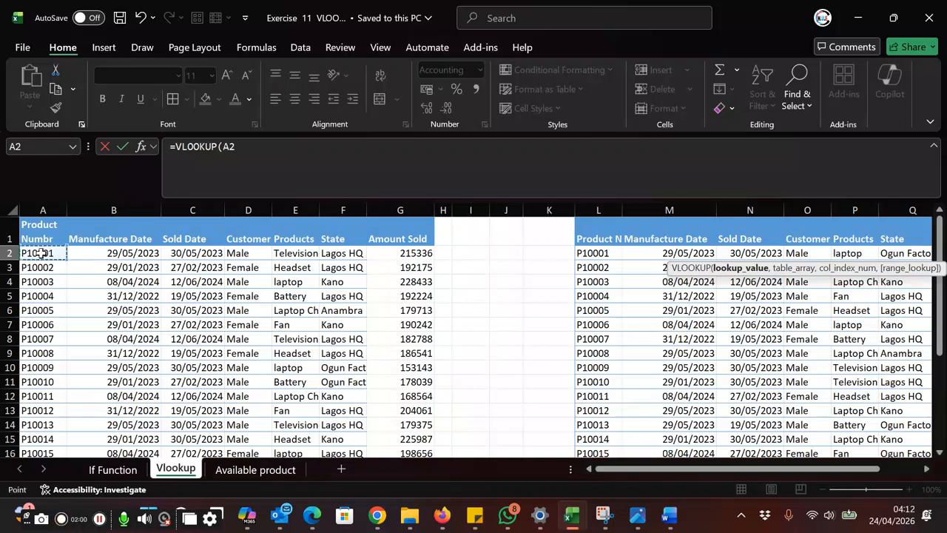
pyautogui.write(',')
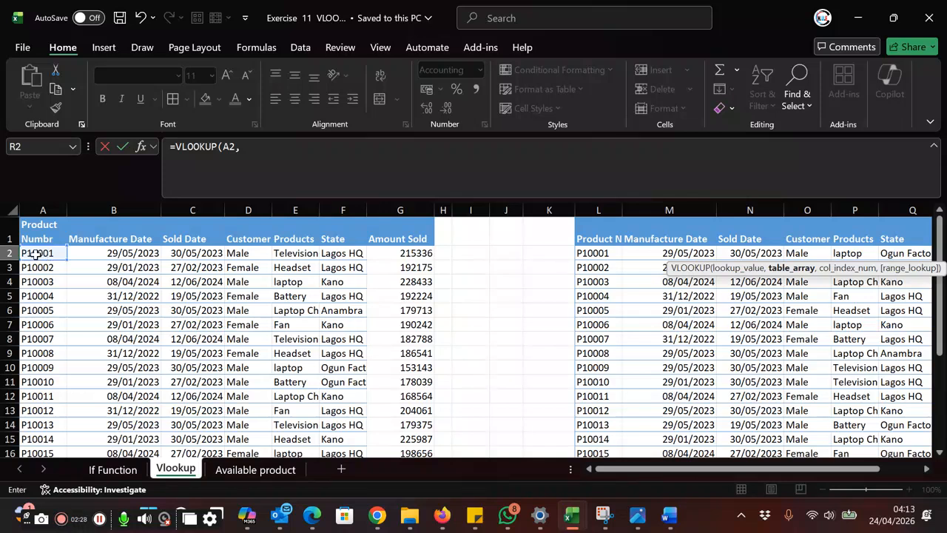
pyautogui.moveTo(31, 253); pyautogui.dragTo(413, 422)
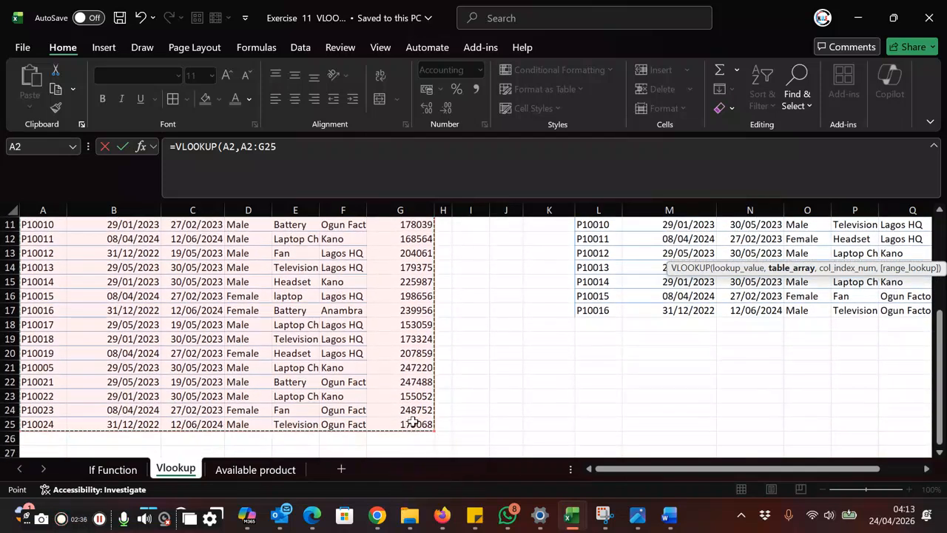
pyautogui.write(',')
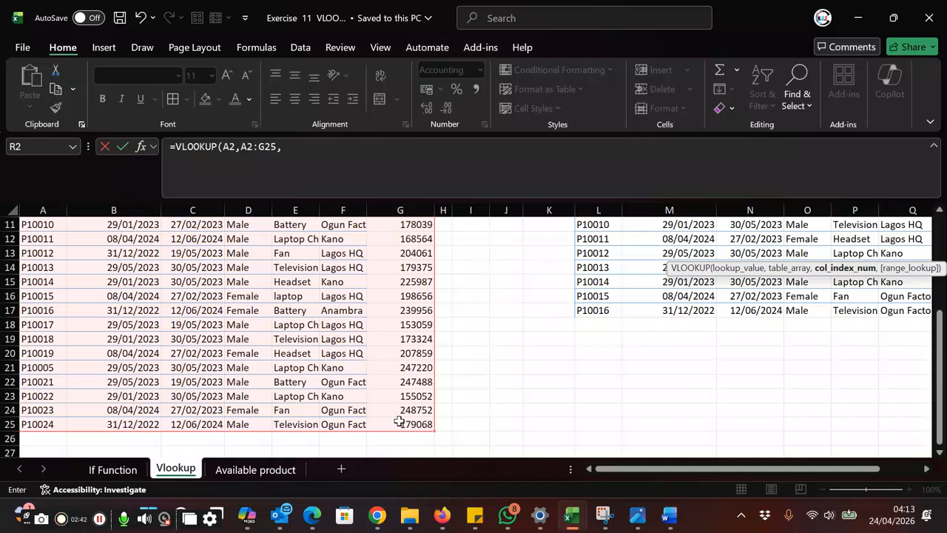
# Step: Complete the VLOOKUP in R2 with column index 7 and FALSE for an exact match
pyautogui.scroll(3, 374, 287)
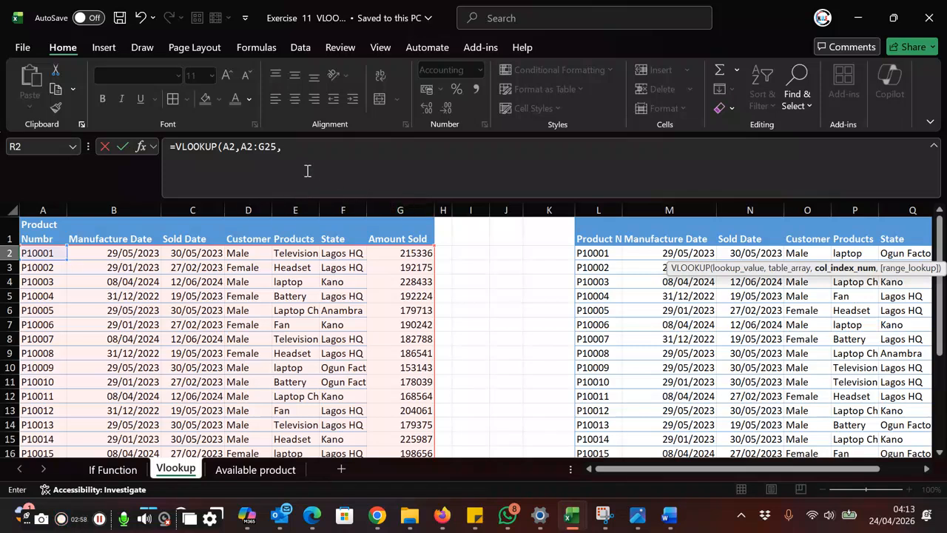
pyautogui.click(294, 149)
pyautogui.write('7')
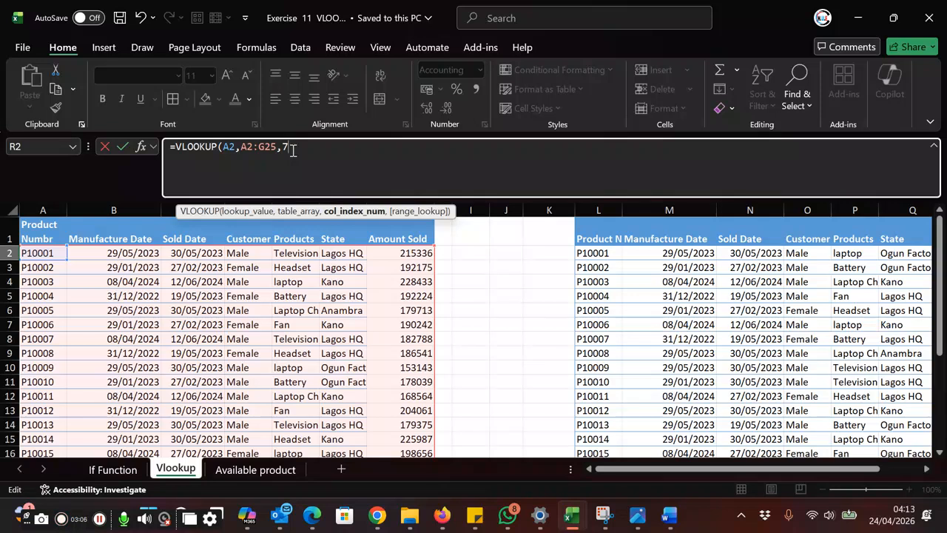
pyautogui.write(',')
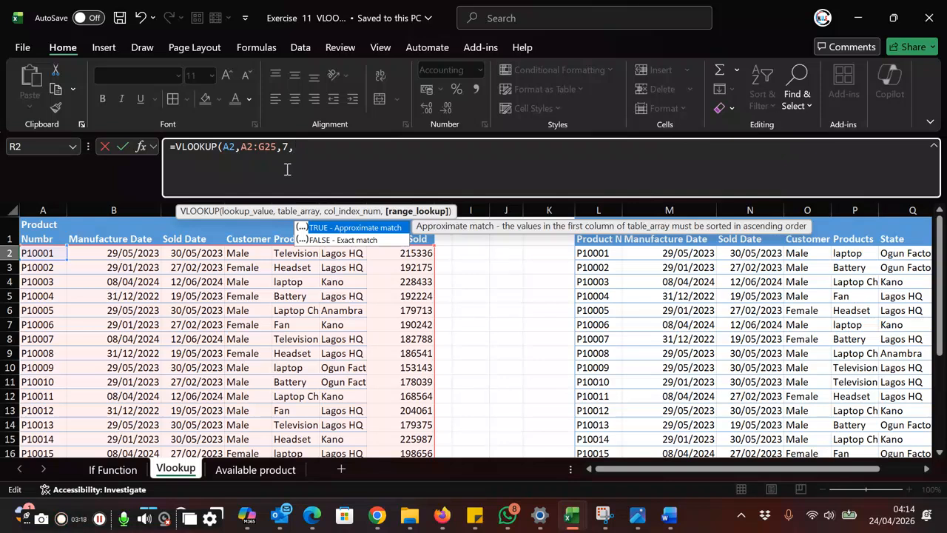
pyautogui.write('false')
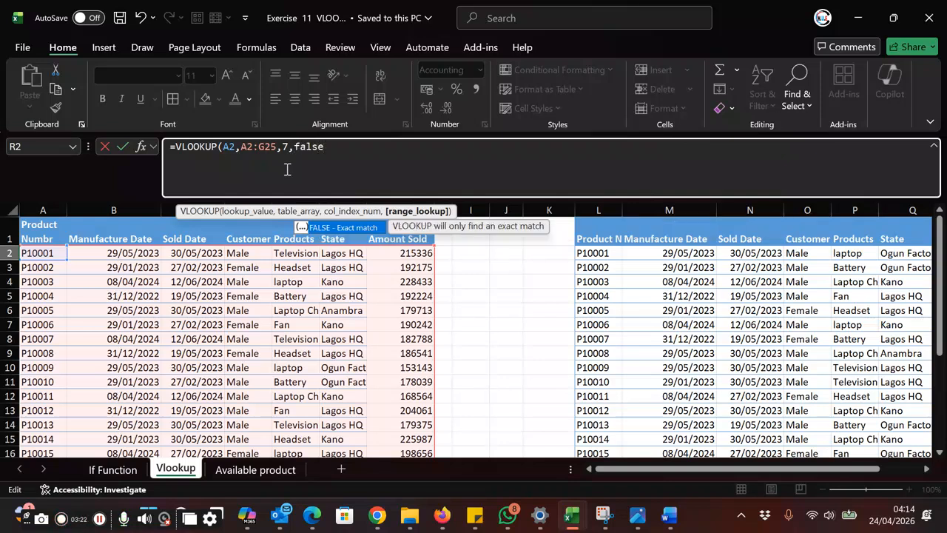
pyautogui.write(')')
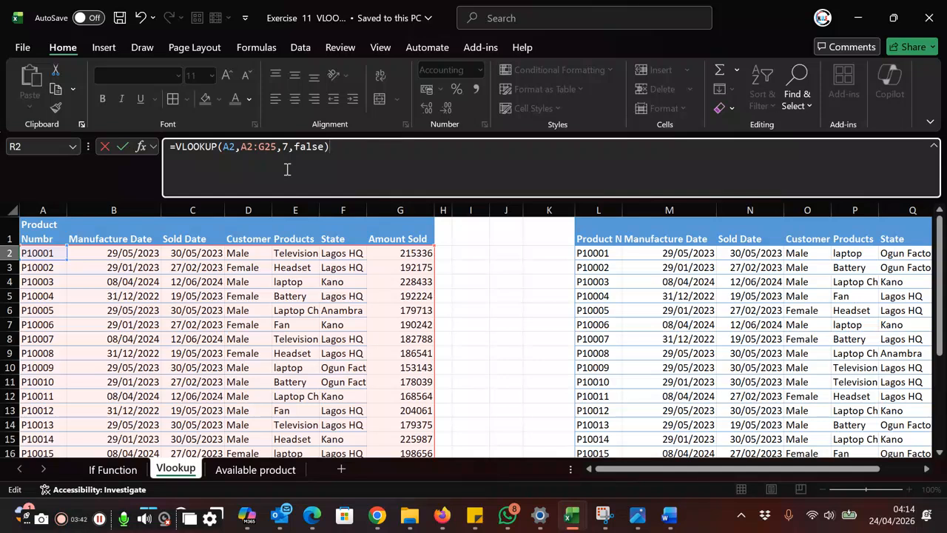
pyautogui.press('Return')
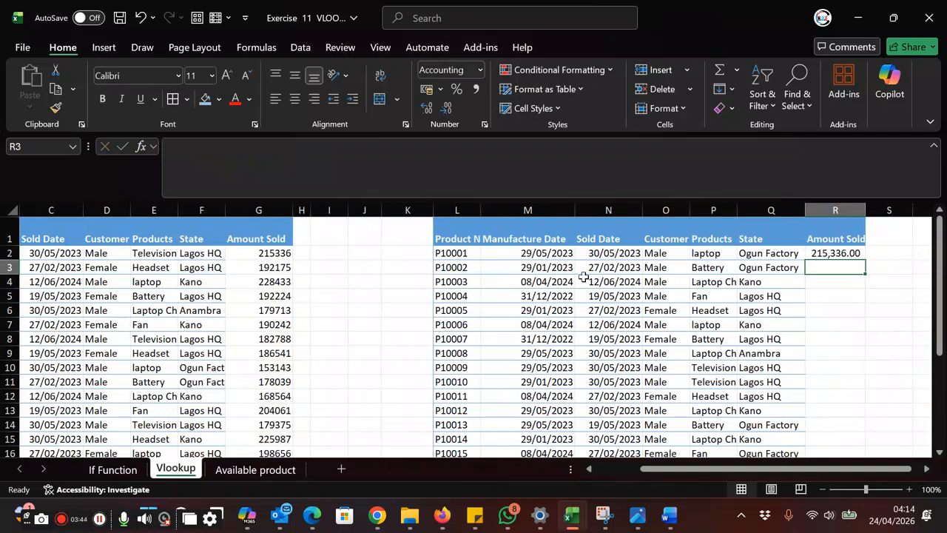
# Step: Fill the VLOOKUP formula from R2 down the Amount Sold column to R17
pyautogui.click(835, 252)
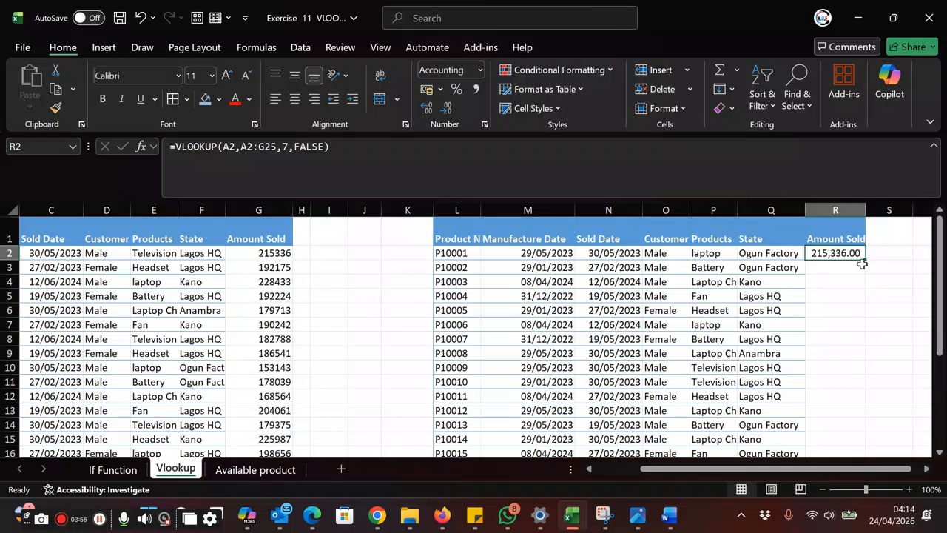
pyautogui.moveTo(864, 259); pyautogui.dragTo(864, 435)
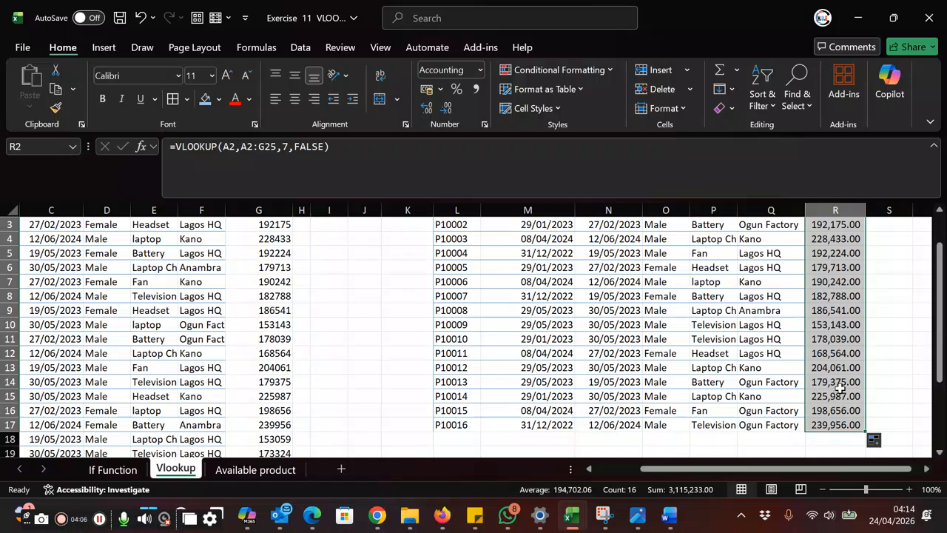
pyautogui.scroll(1, 855, 296)
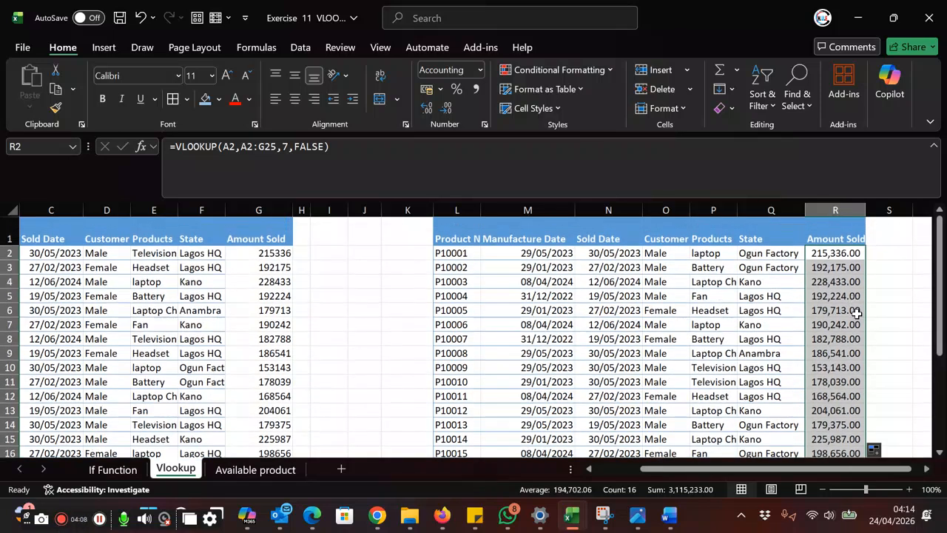
pyautogui.click(704, 349)
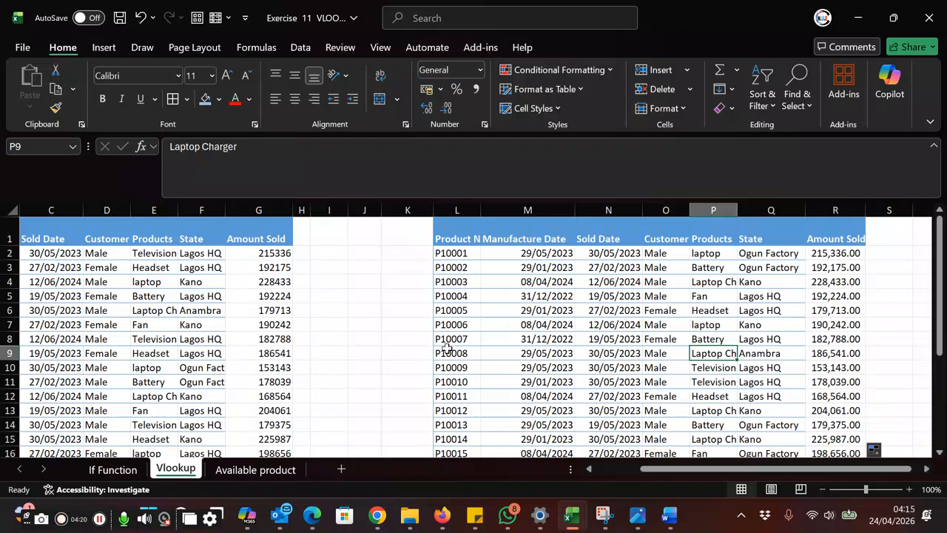
# Step: In B2 of the Available product sheet, start a VLOOKUP with lookup value Vlookup!A2 and table array Vlookup!A2:G25
pyautogui.click(255, 469)
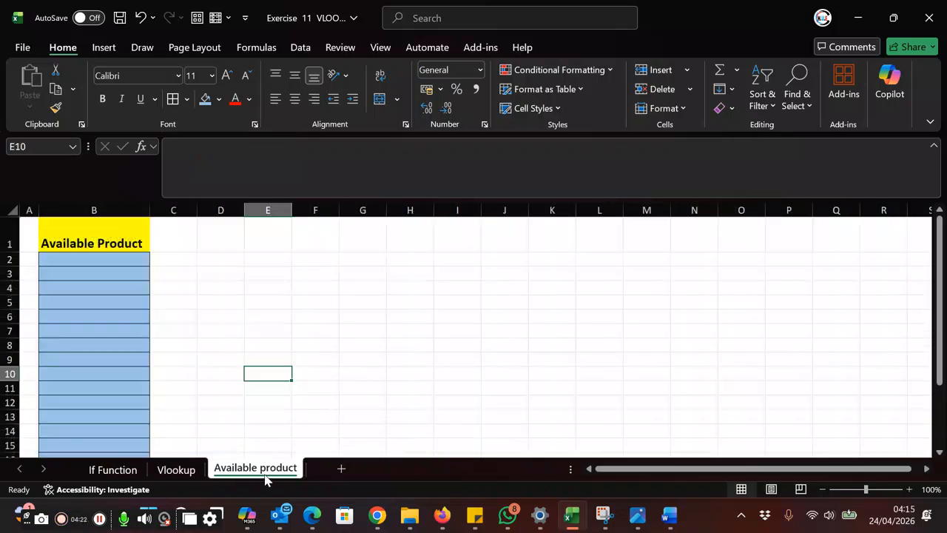
pyautogui.click(110, 260)
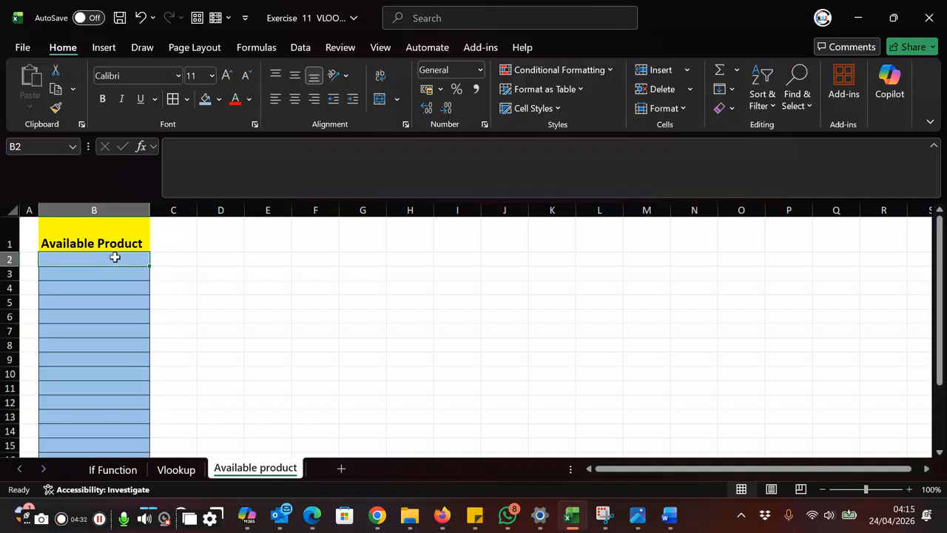
pyautogui.write('=')
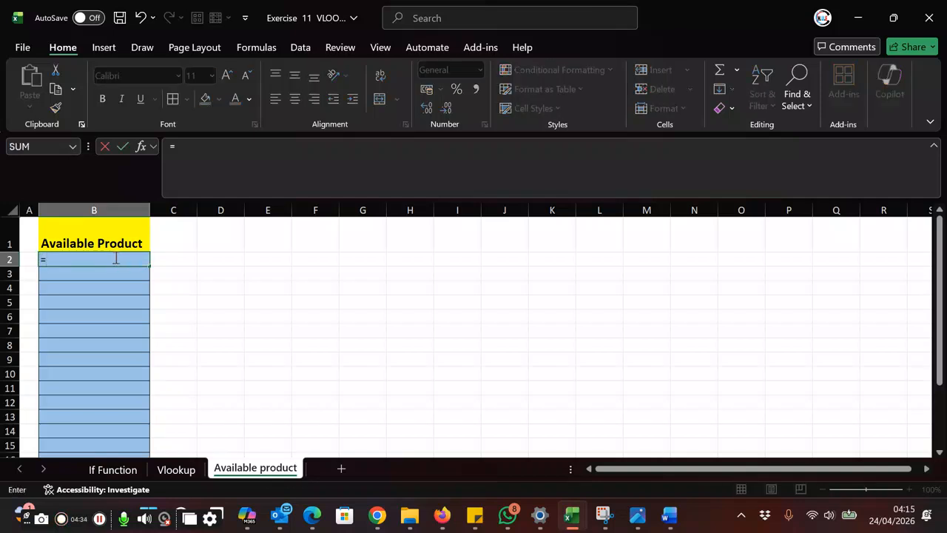
pyautogui.write('vlook')
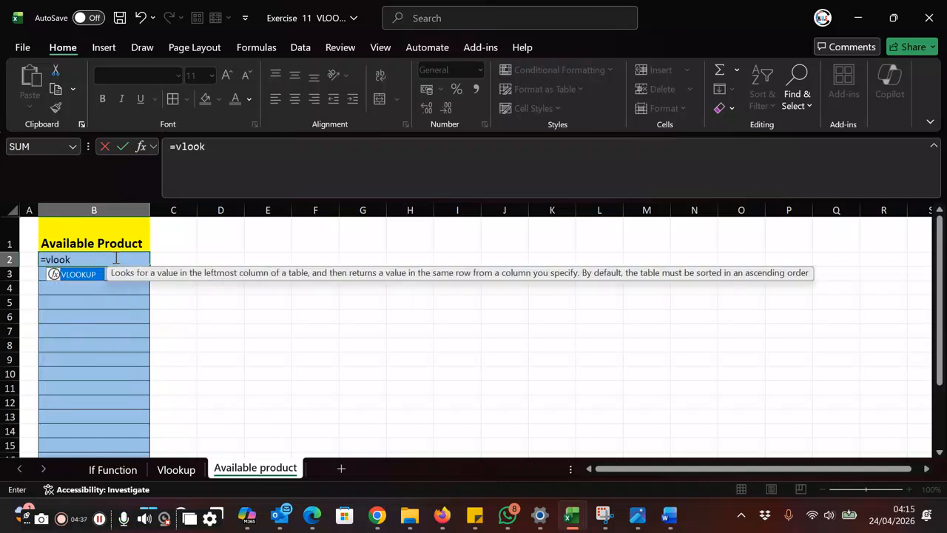
pyautogui.doubleClick(79, 273)
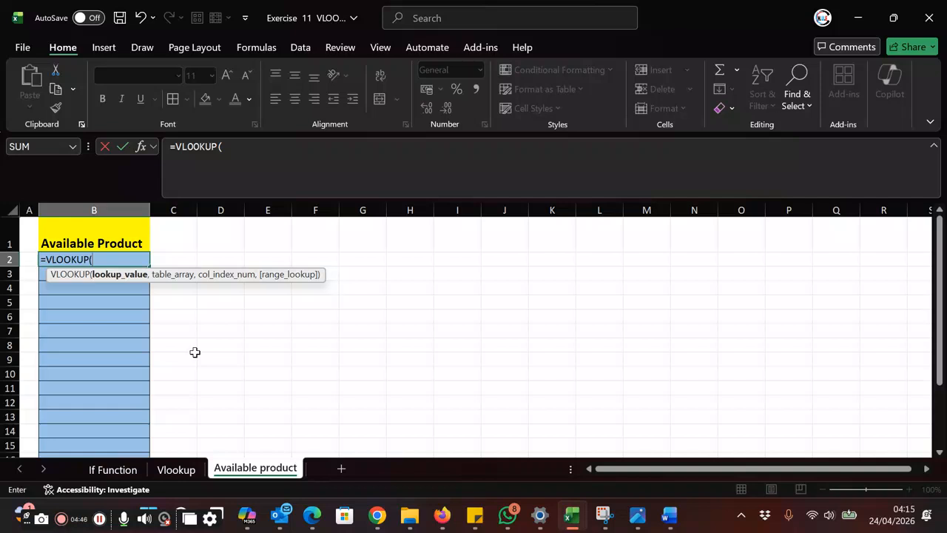
pyautogui.click(176, 470)
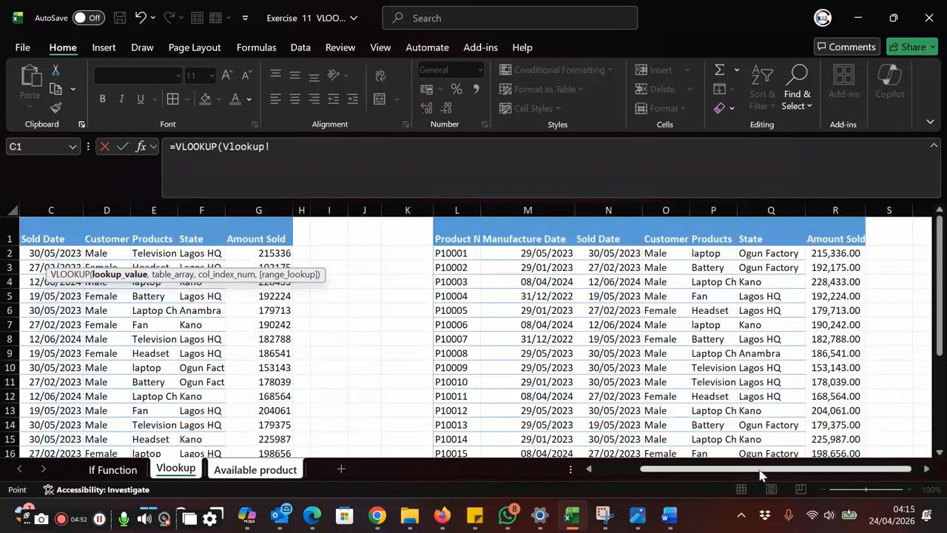
pyautogui.moveTo(765, 470); pyautogui.dragTo(673, 501)
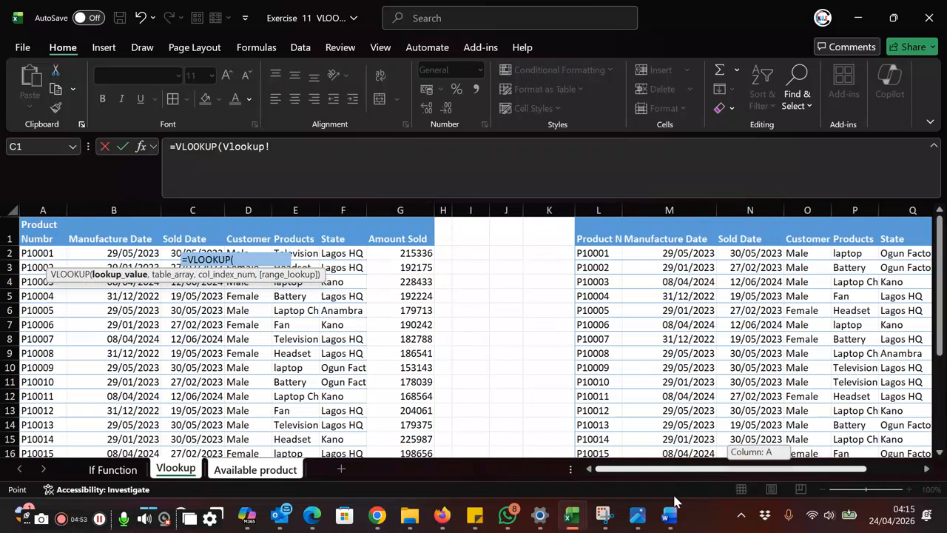
pyautogui.click(27, 253)
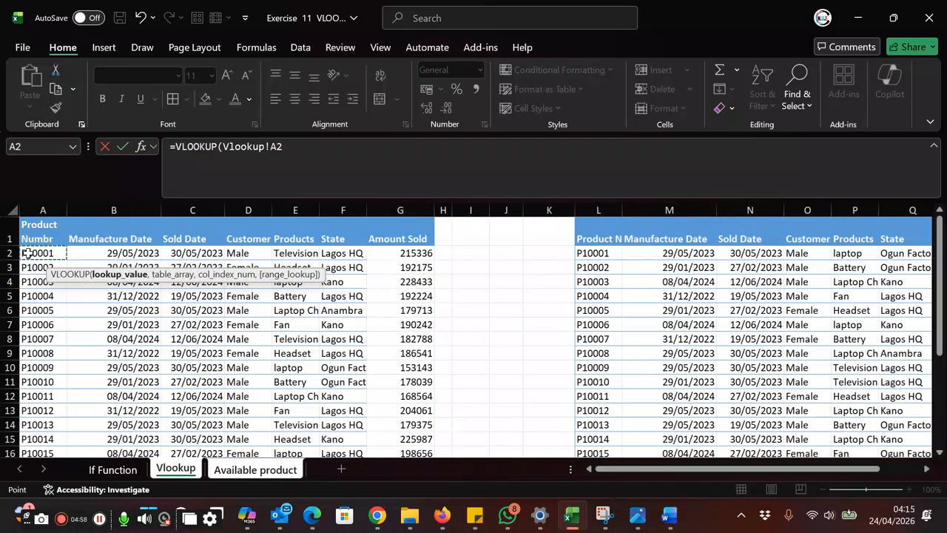
pyautogui.write(',')
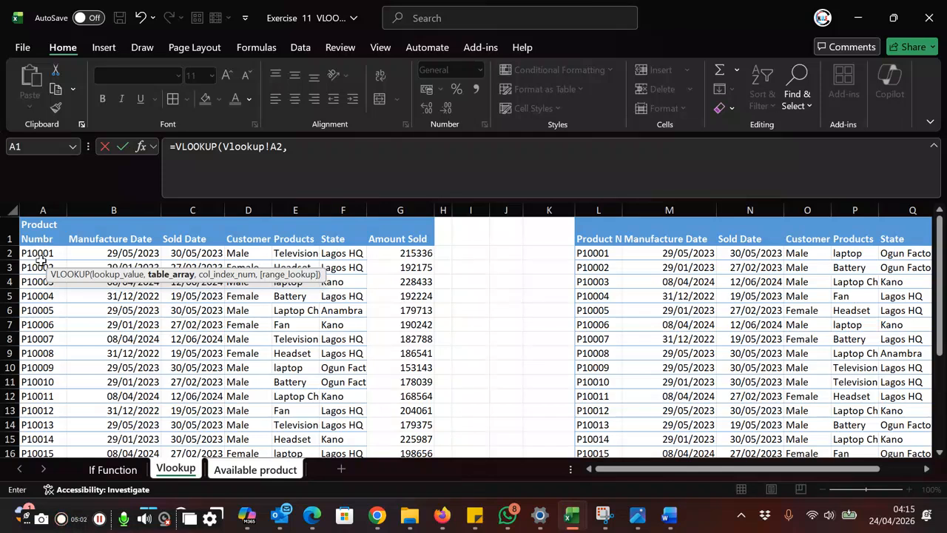
pyautogui.moveTo(45, 255); pyautogui.dragTo(405, 425)
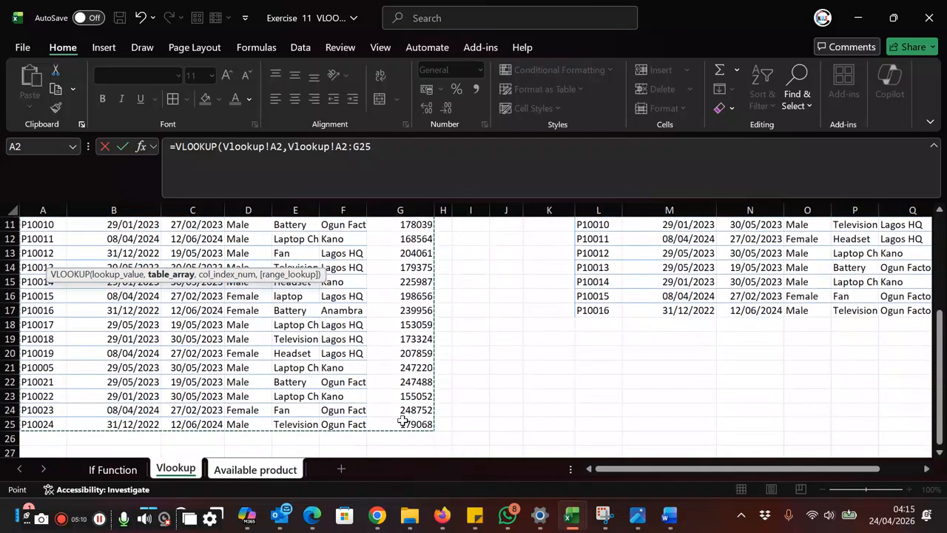
pyautogui.write(',')
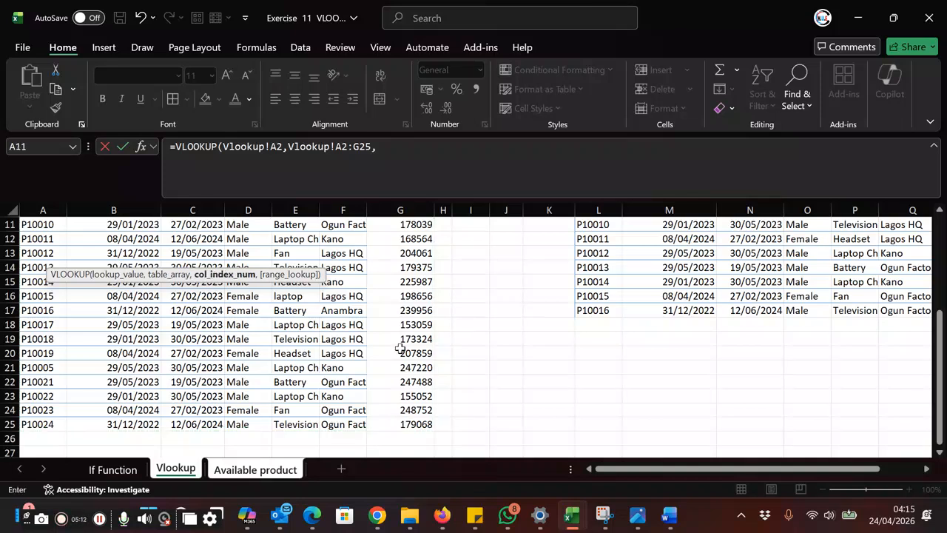
# Step: Complete the VLOOKUP in B2 of the Available product sheet with column index 5 and FALSE for an exact match
pyautogui.scroll(4, 382, 303)
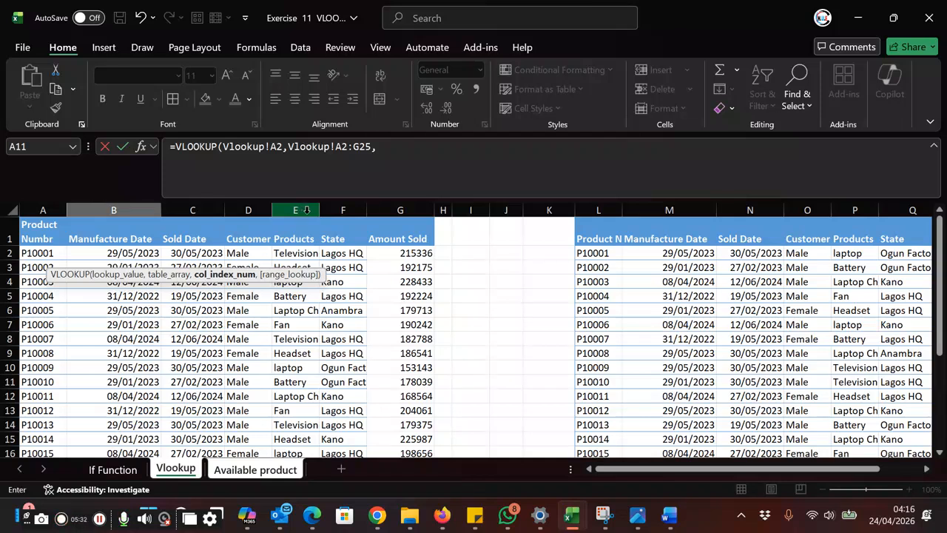
pyautogui.click(391, 156)
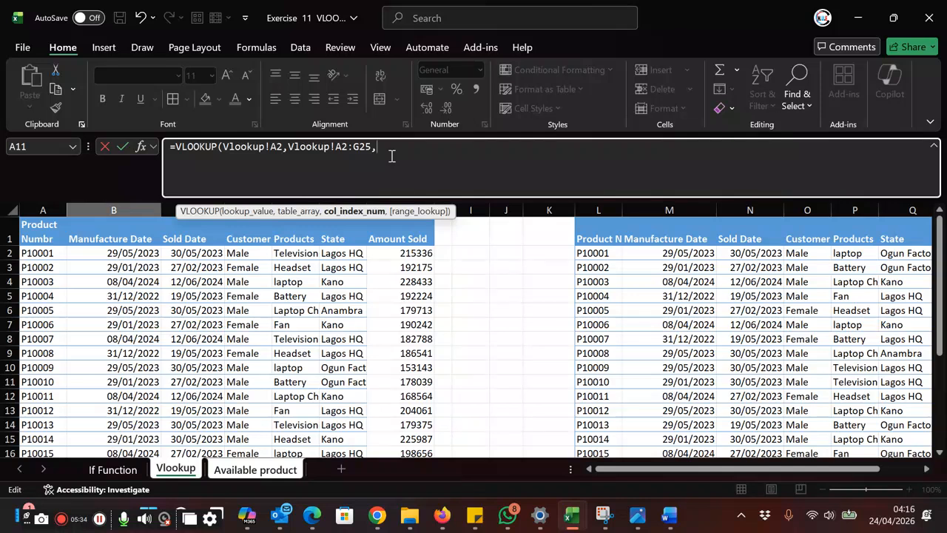
pyautogui.write('5,')
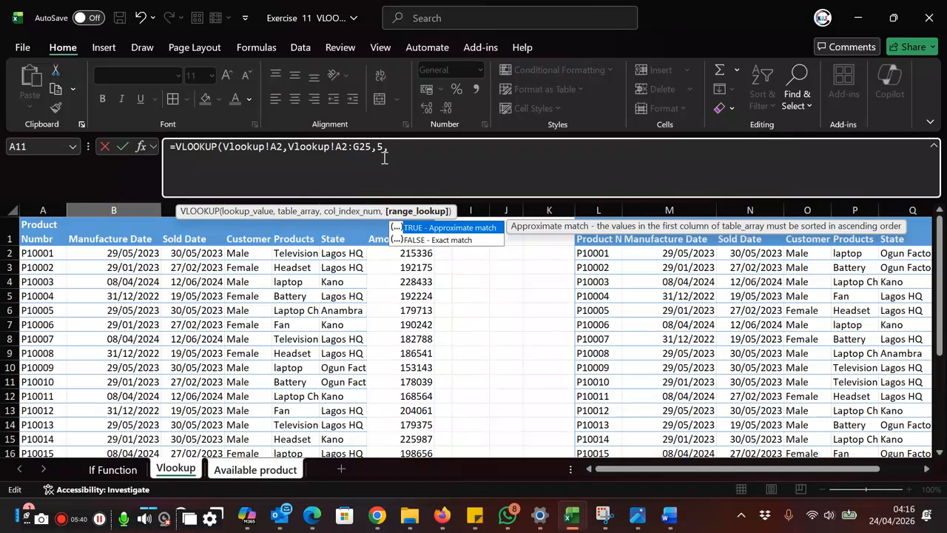
pyautogui.write('false')
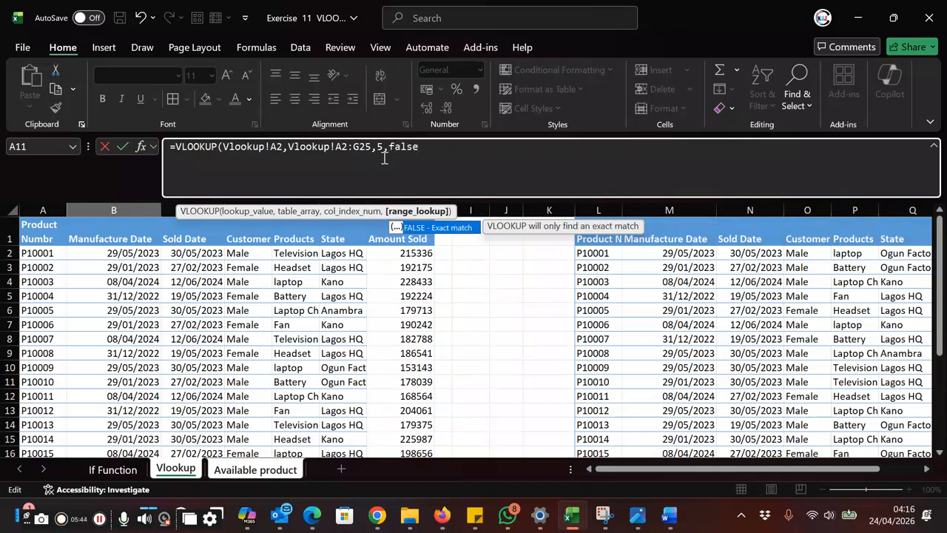
pyautogui.write(')')
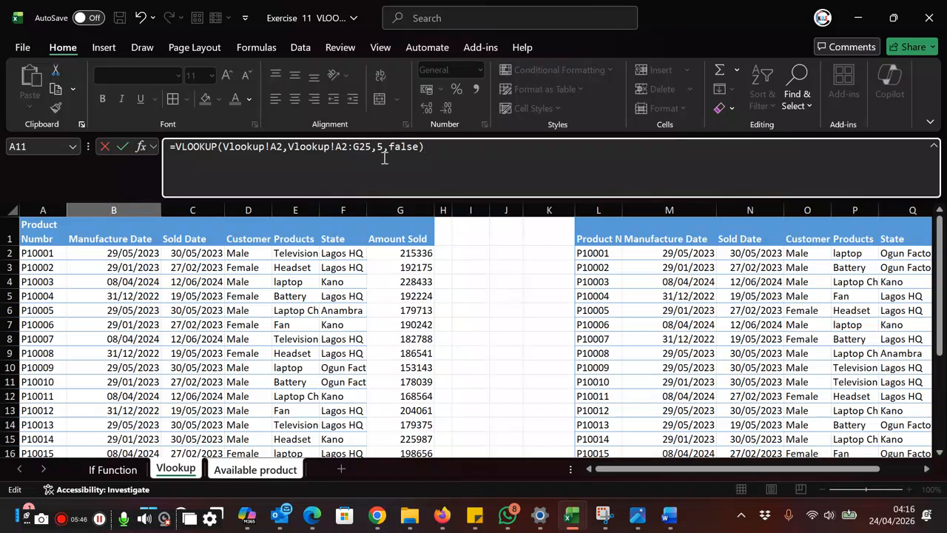
pyautogui.press('Return')
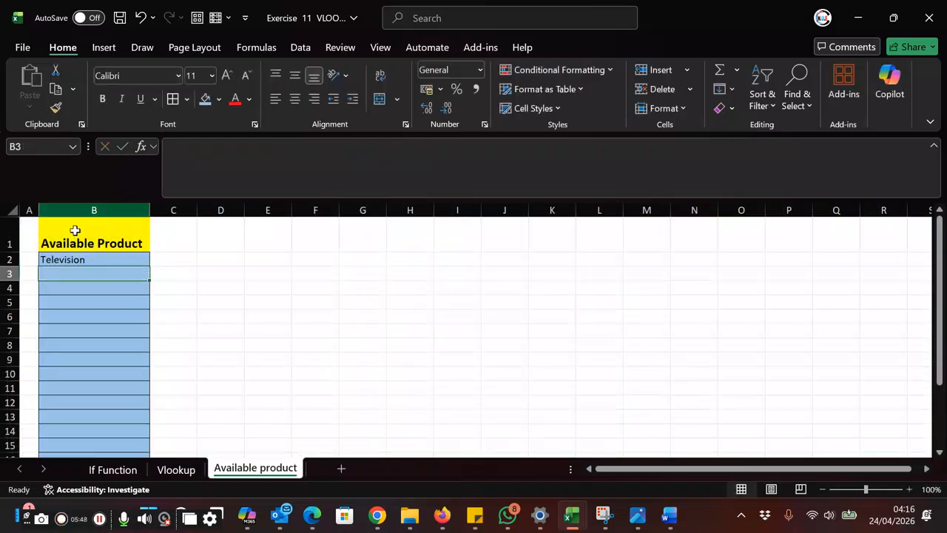
# Step: Fill the VLOOKUP formula from B2 down the Available Product column to B18
pyautogui.click(100, 260)
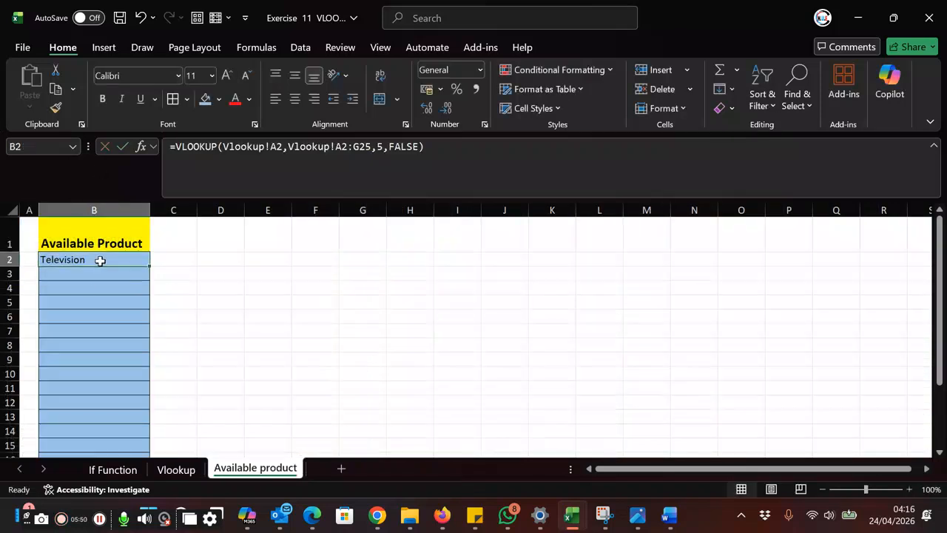
pyautogui.moveTo(148, 267); pyautogui.dragTo(81, 428)
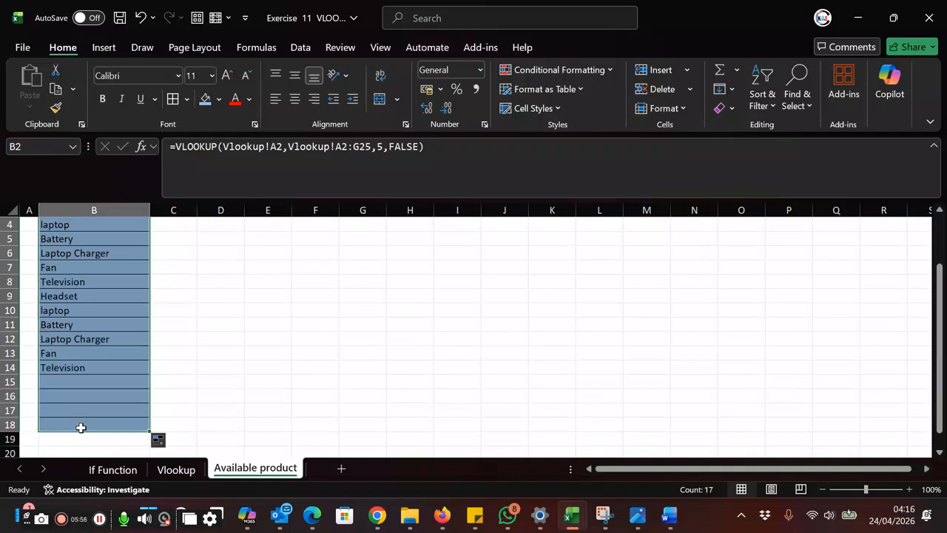
pyautogui.scroll(1, 222, 379)
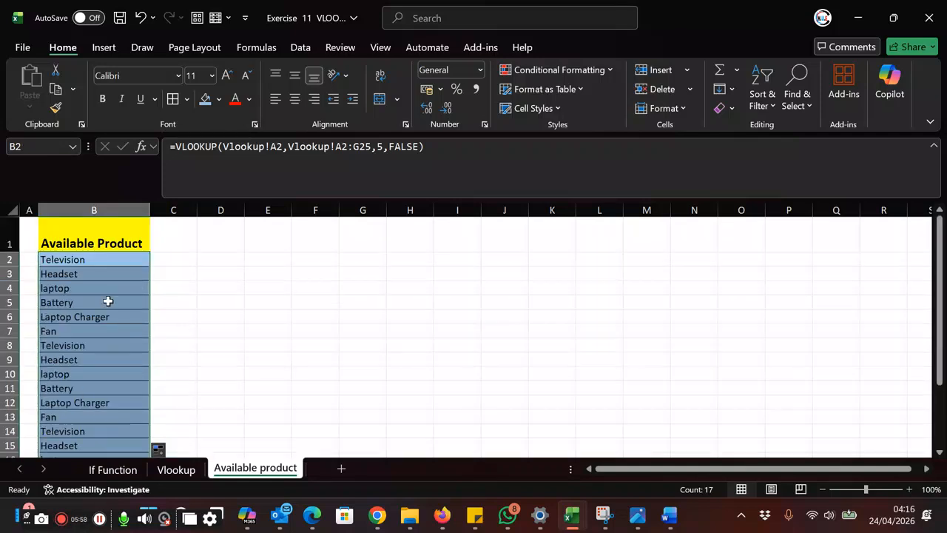
pyautogui.click(111, 374)
pyautogui.click(107, 416)
pyautogui.click(105, 445)
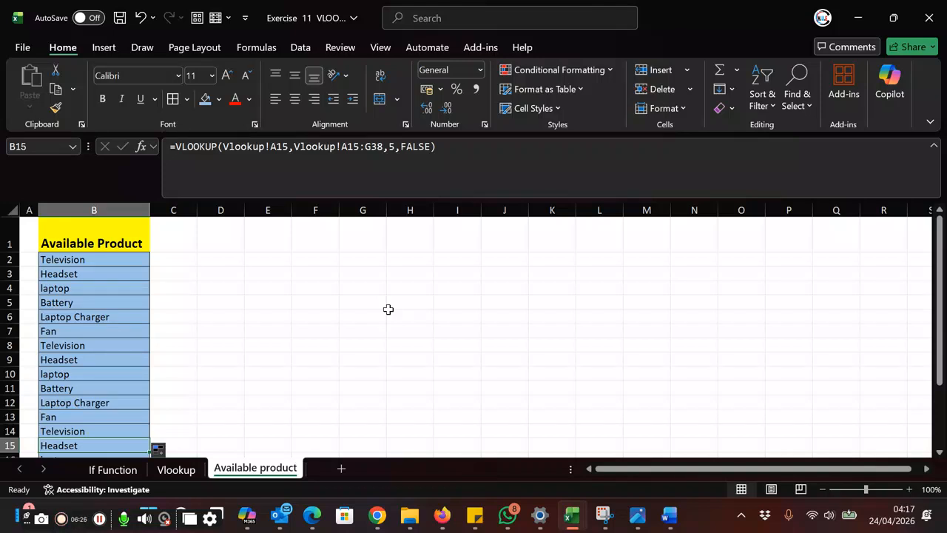
pyautogui.click(432, 330)
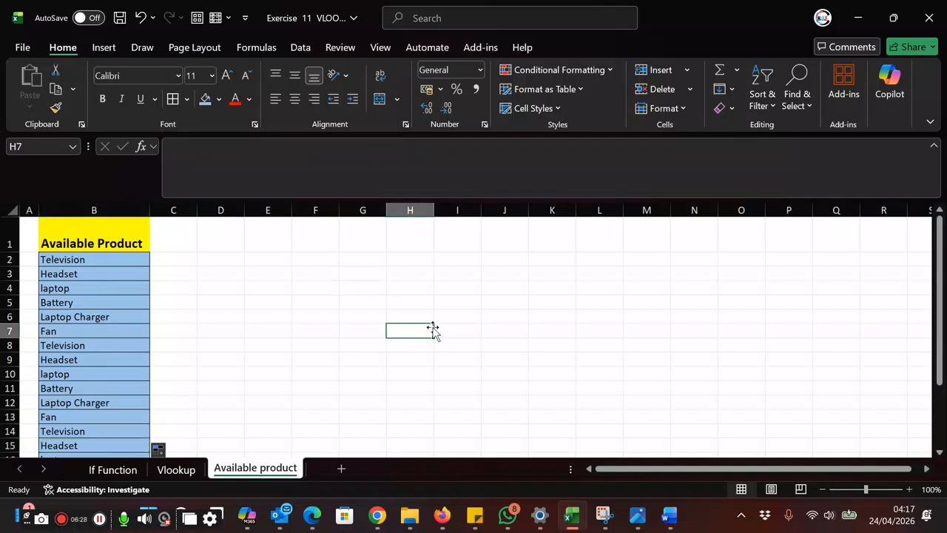
pyautogui.click(412, 261)
pyautogui.click(302, 334)
pyautogui.click(537, 357)
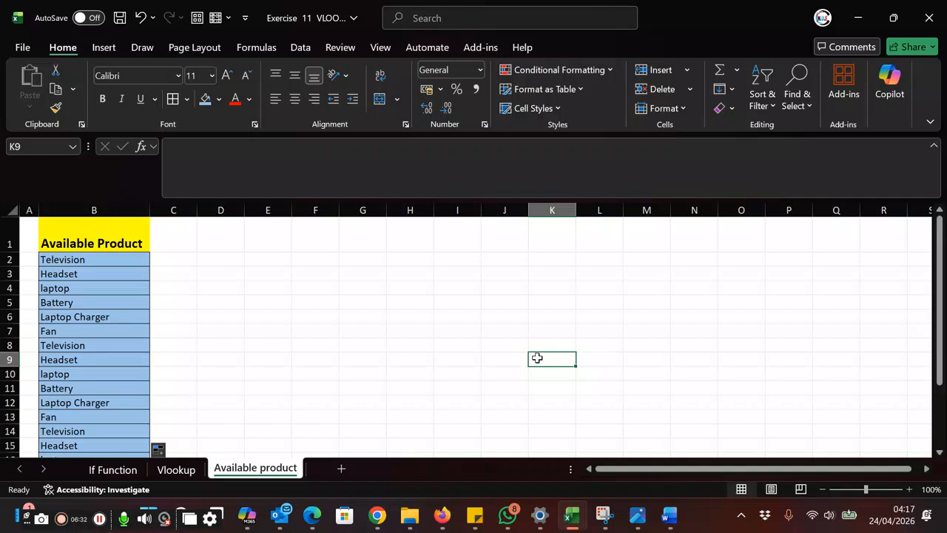